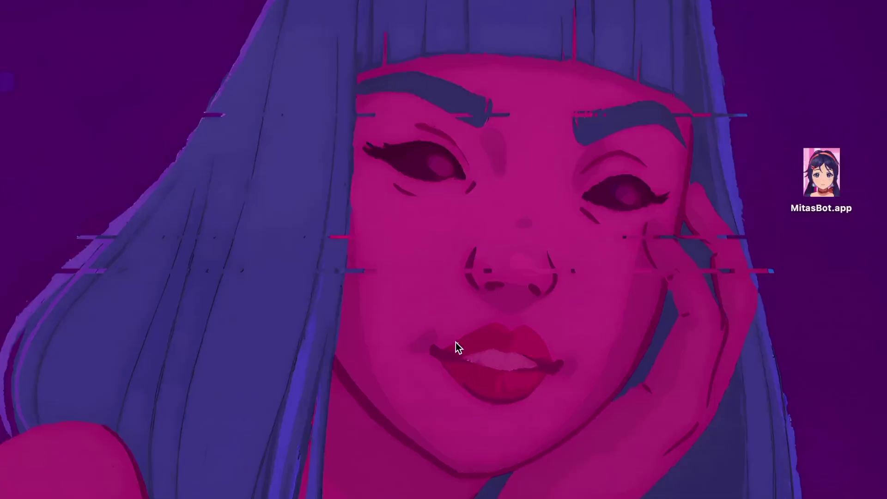
Launch Safari from Raycast by searching 'safa'
key(alt+space)
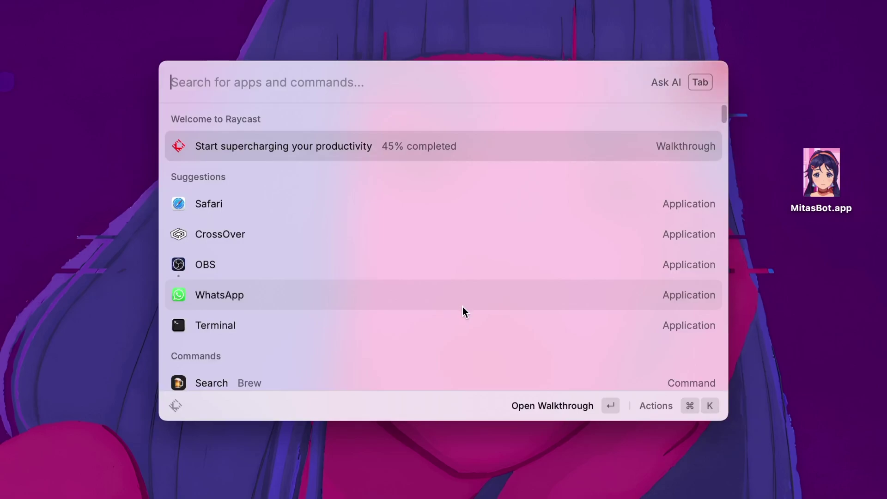
text(safa)
key(Return)
Search Google for 'black desert NA' and scroll through the results
click(401, 10)
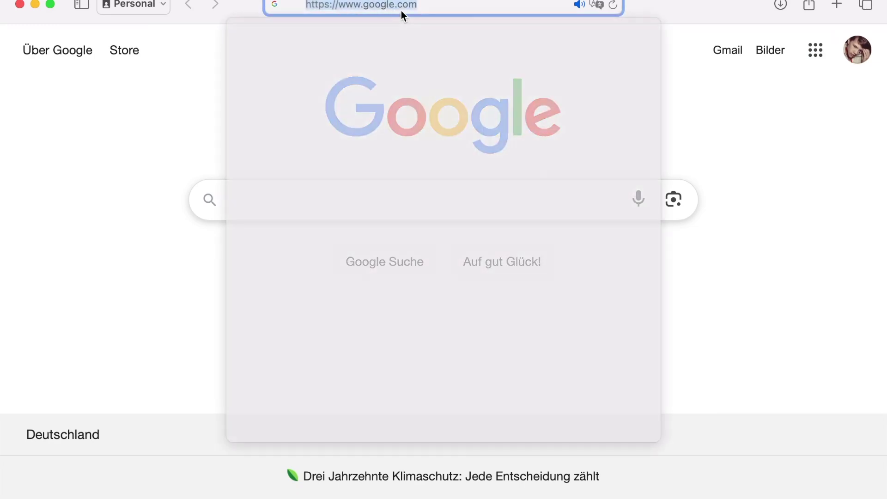
text(black desertr)
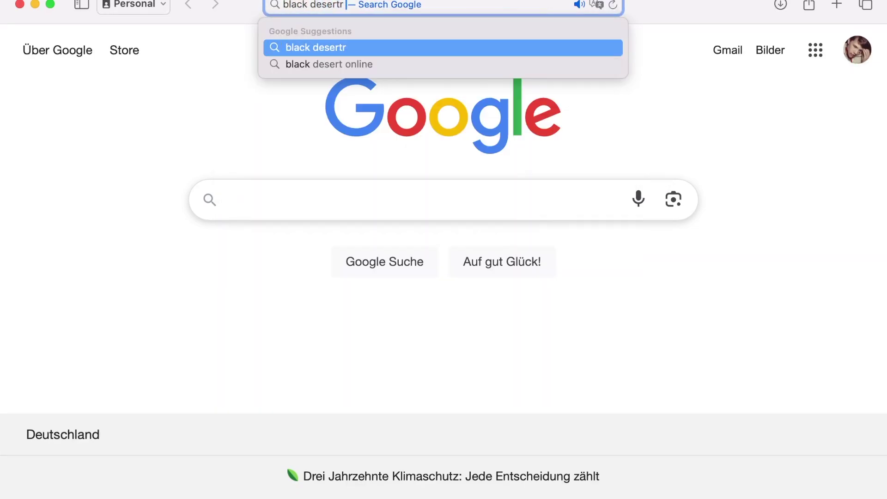
key(BackSpace)
text(NA)
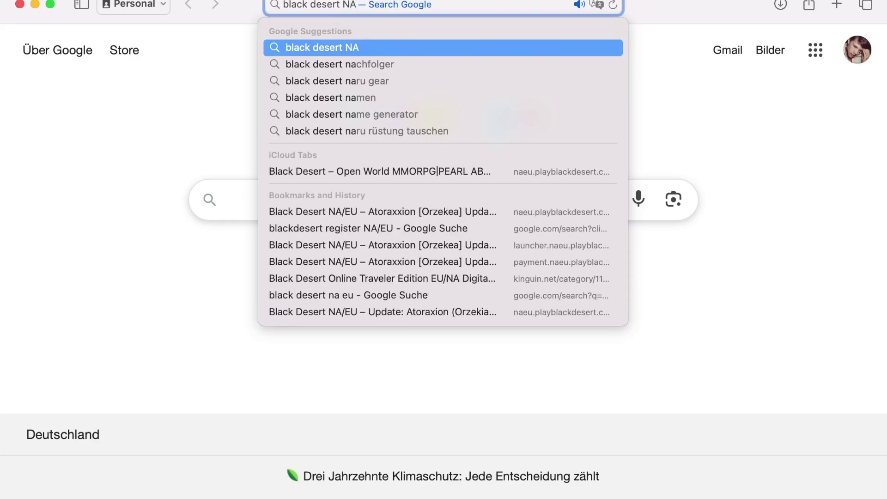
key(Return)
key(Caps_Lock)
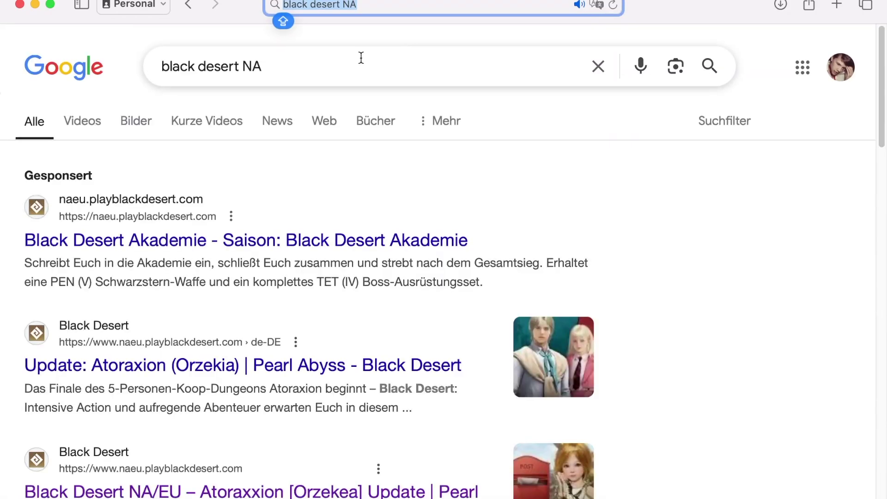
scroll(388, 314, down, 1)
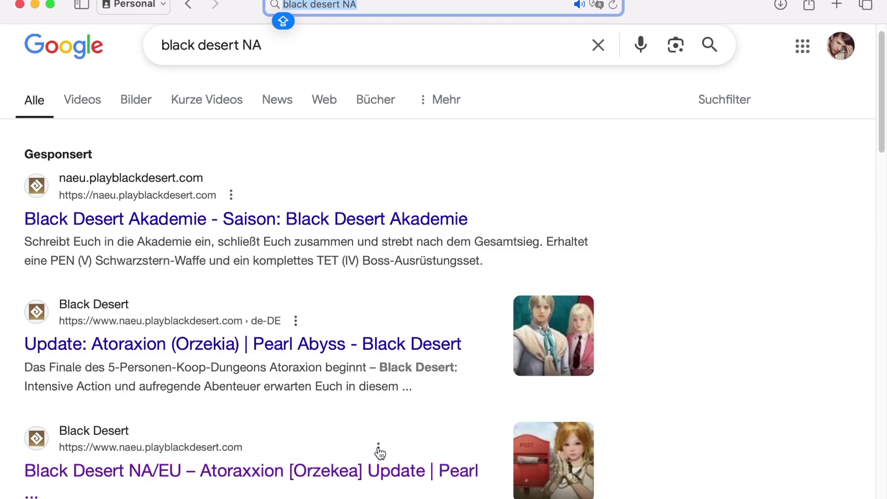
Open the Black Desert NA/EU site and review the Create a Pearl Abyss ID sign-up form
click(379, 471)
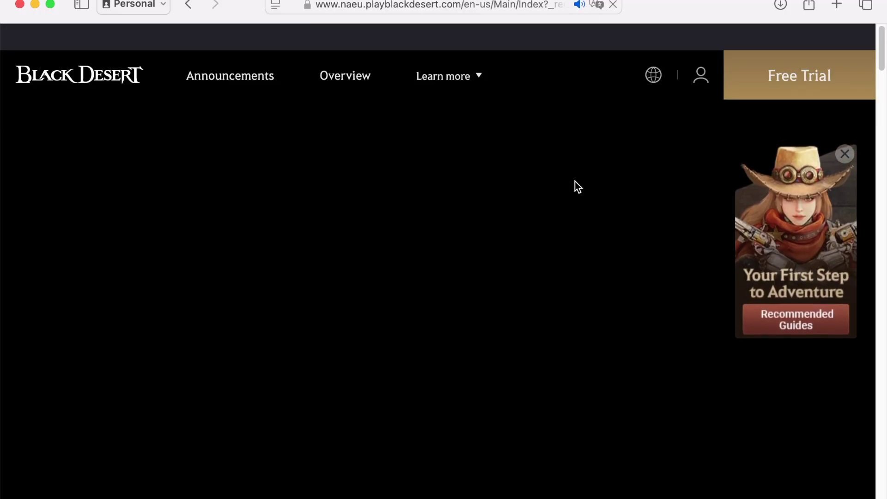
mouse_move(700, 76)
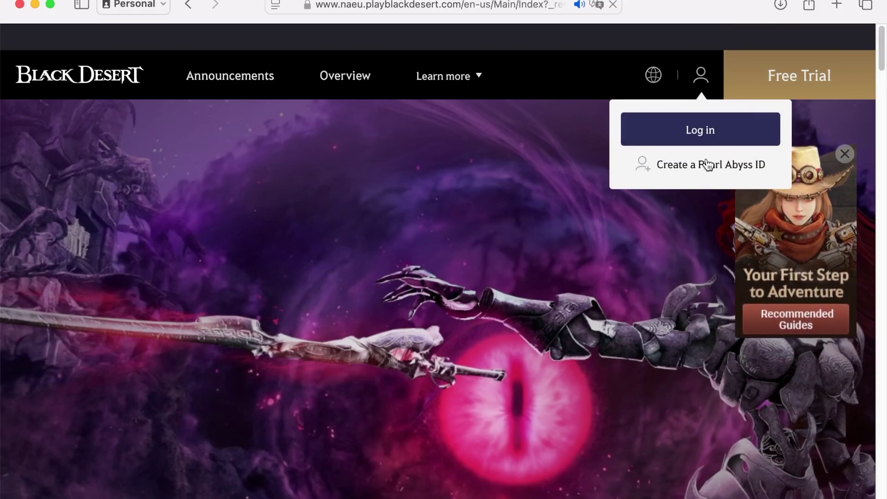
click(706, 131)
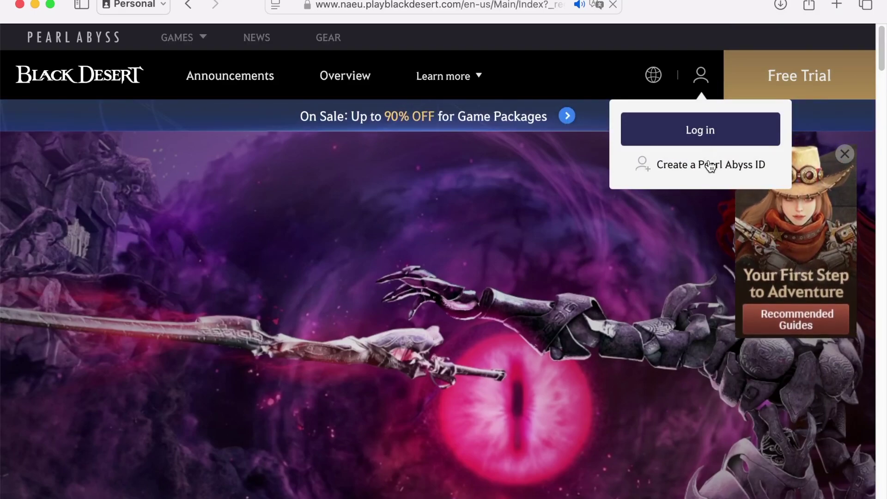
click(688, 164)
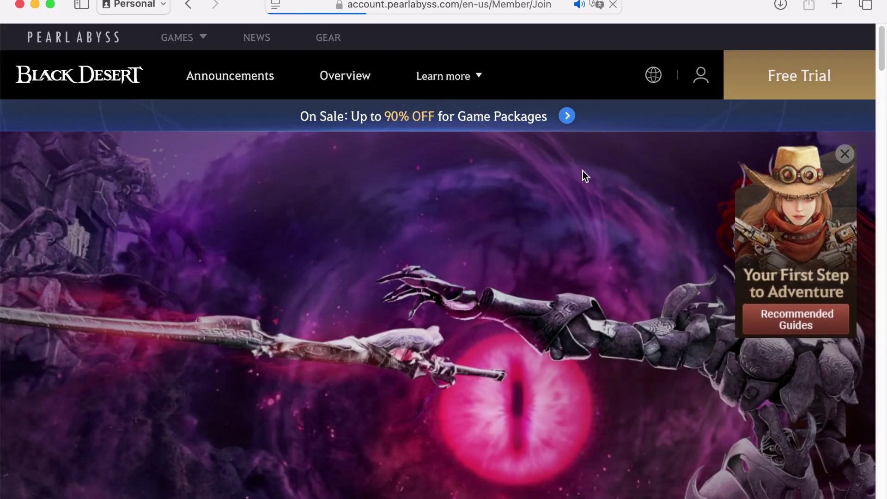
scroll(481, 190, down, 10)
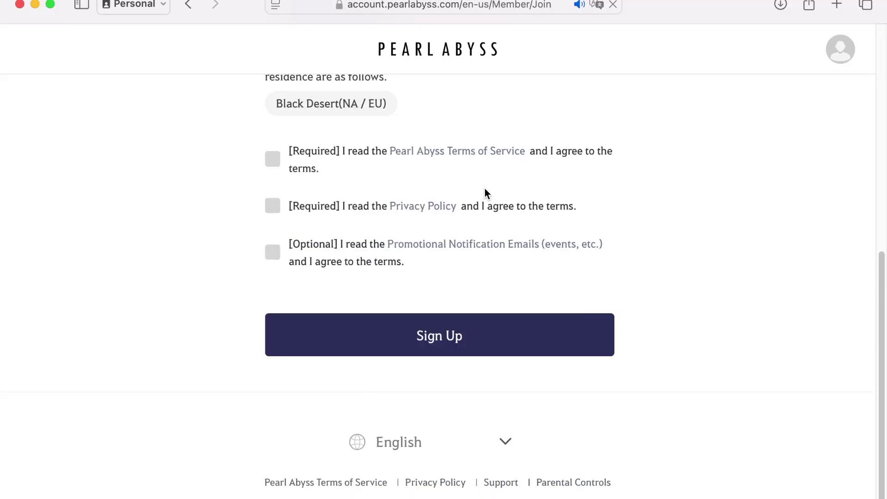
scroll(487, 194, up, 10)
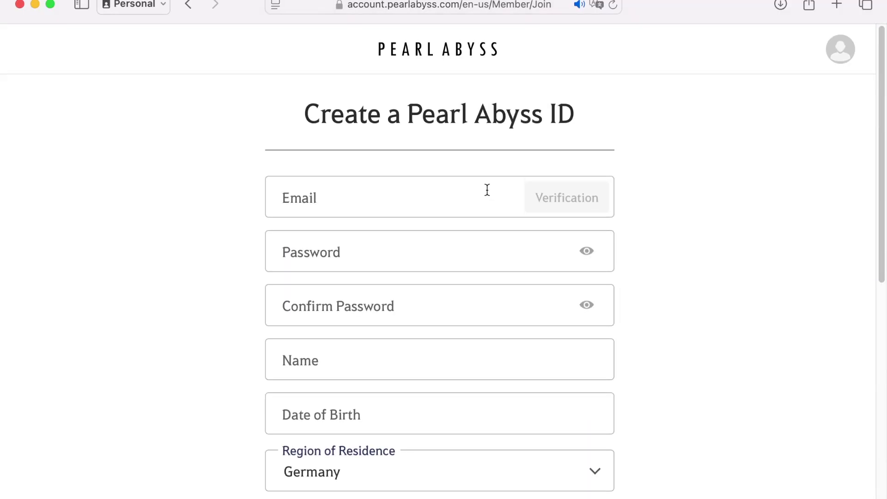
scroll(486, 192, down, 10)
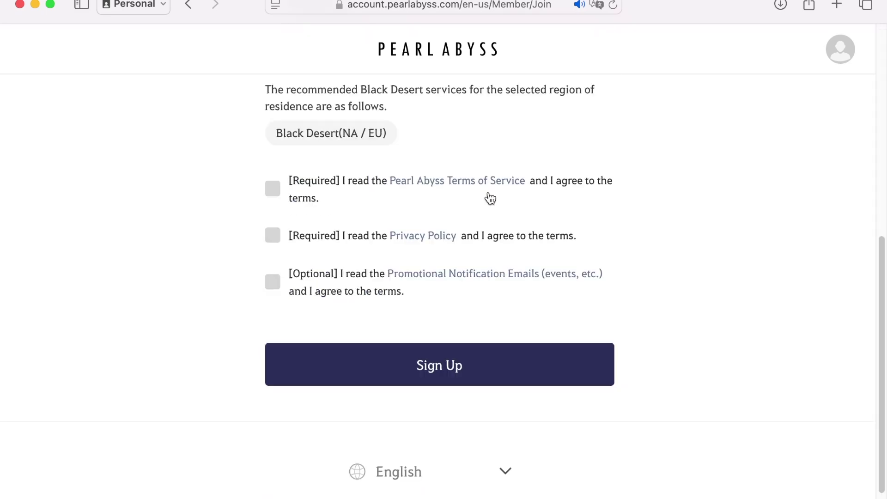
scroll(490, 194, up, 10)
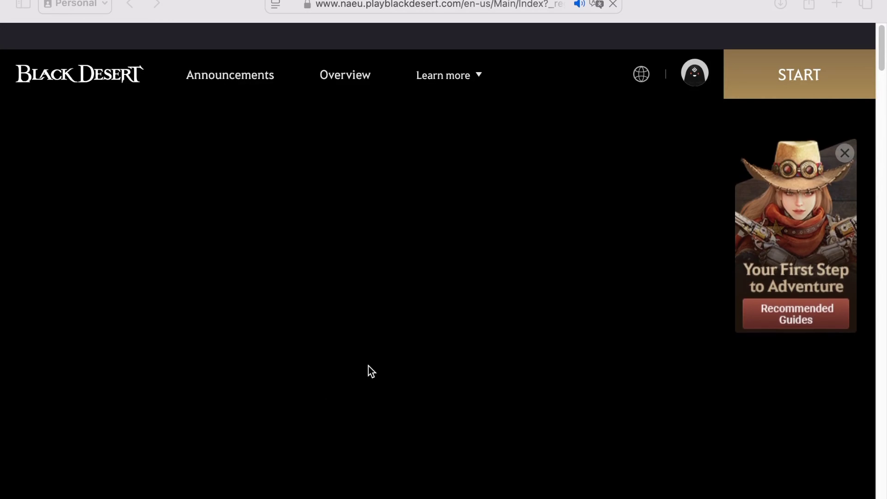
Open Account Information from the profile menu and scroll down to the Security section
click(697, 77)
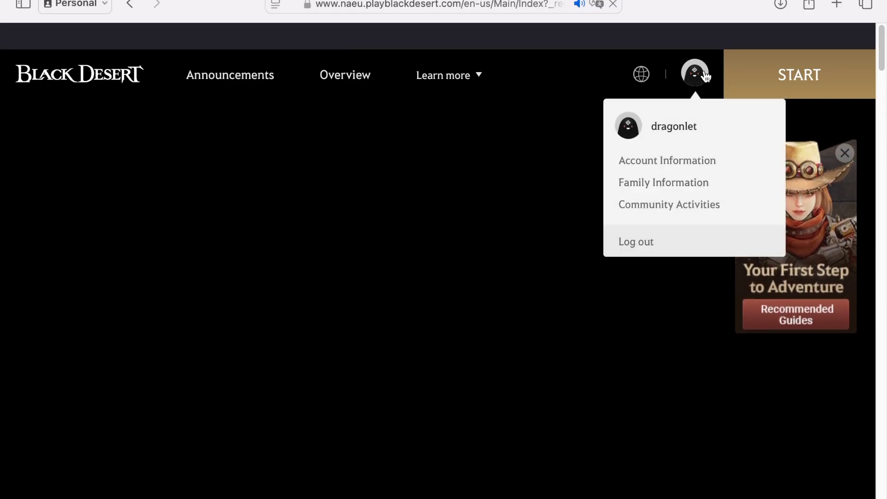
click(683, 162)
scroll(505, 170, down, 7)
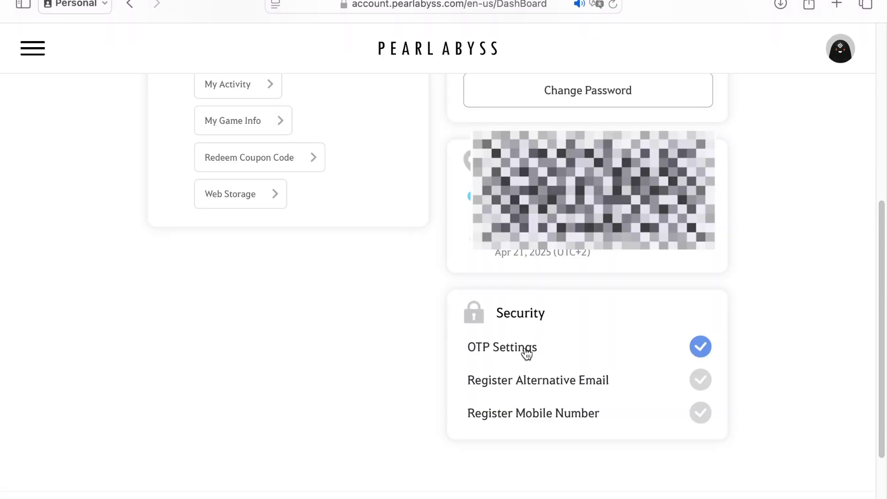
scroll(527, 352, down, 1)
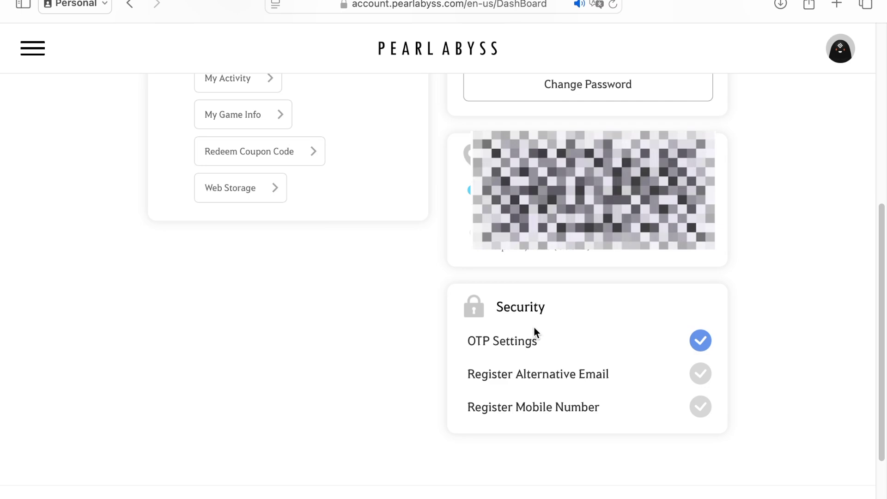
scroll(534, 327, down, 2)
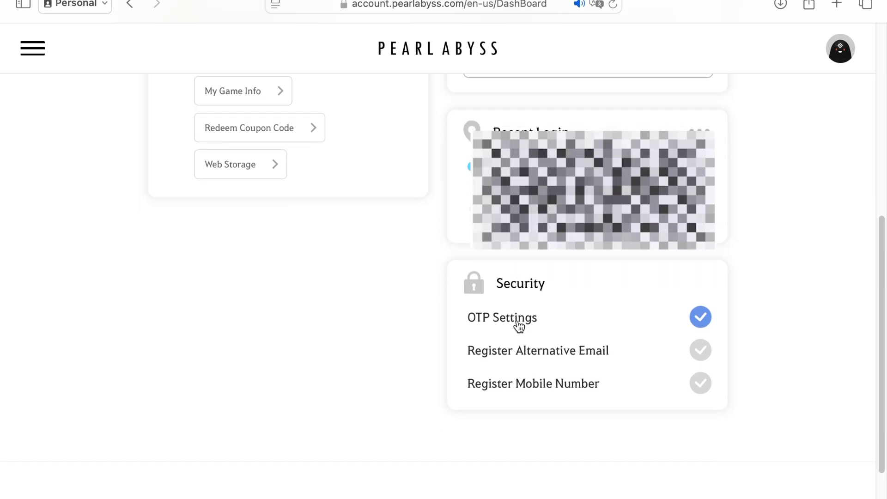
View the OTP Settings 2-Step Verification page, then take Safari out of full screen
click(518, 323)
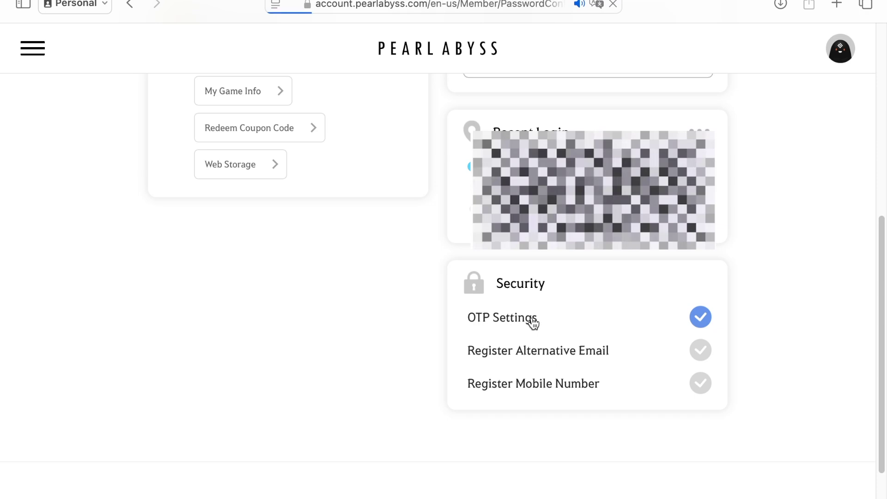
drag(231, 342, 643, 386)
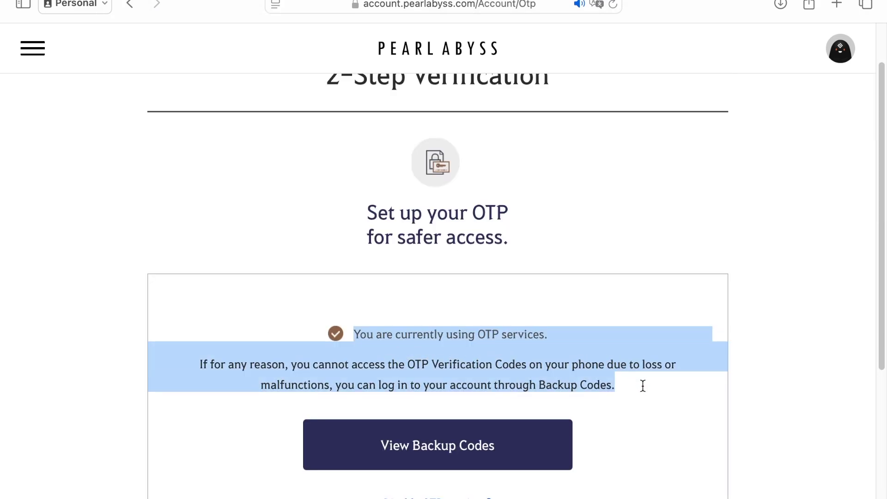
click(619, 390)
scroll(609, 395, down, 5)
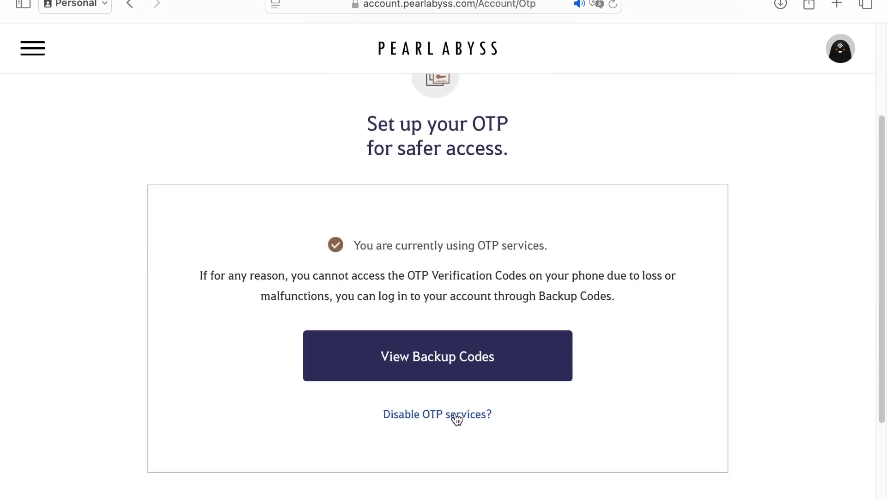
scroll(600, 325, up, 4)
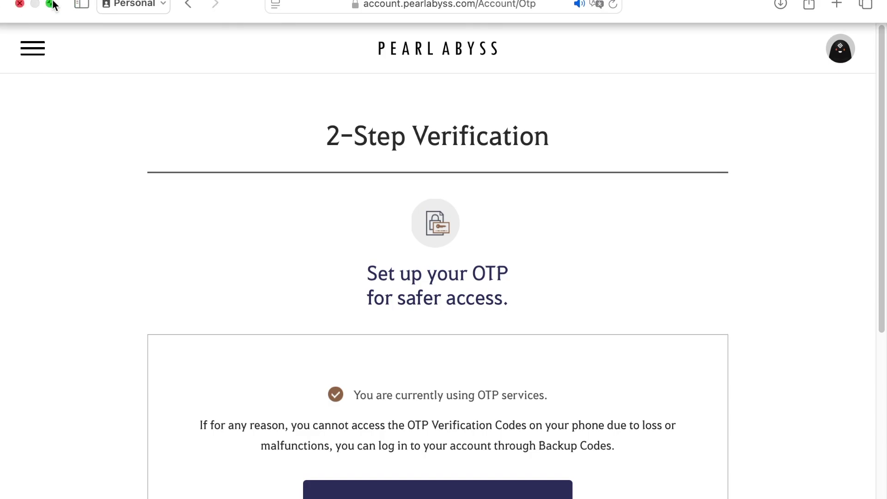
click(51, 4)
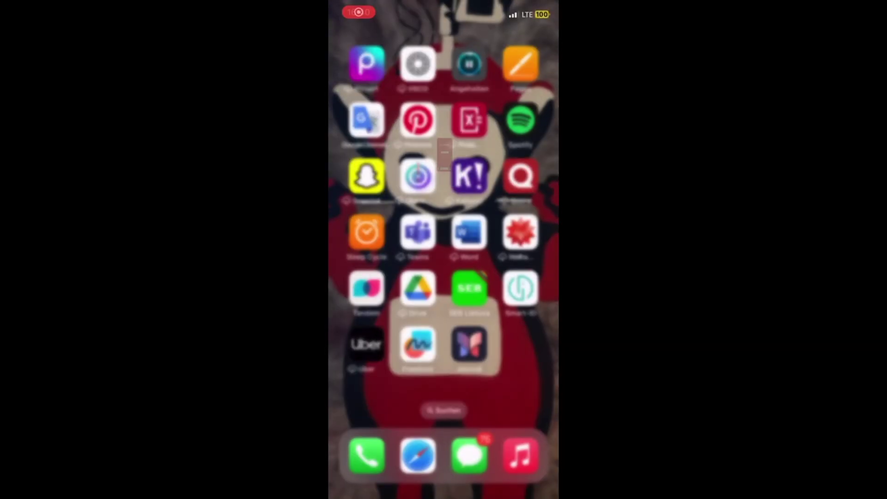
Launch the App Store from the iPhone's search using 'app'
drag(370, 231, 531, 231)
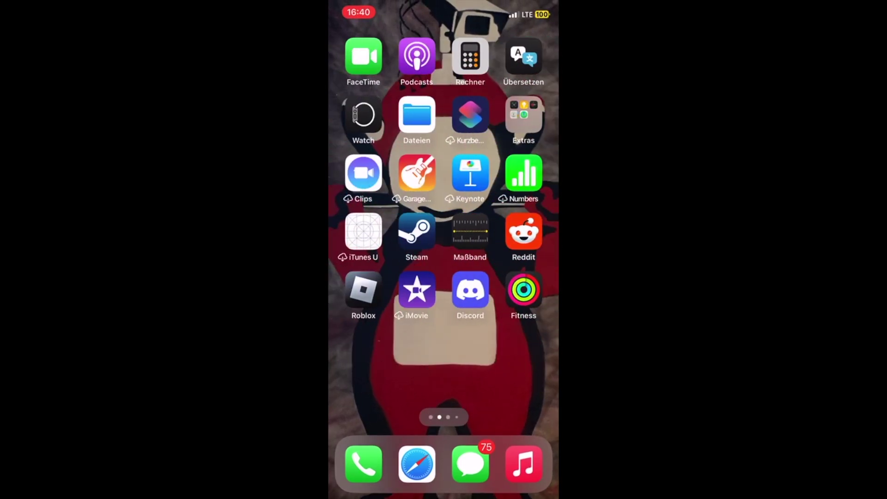
drag(443, 208, 444, 323)
text(reco)
key(BackSpace)
key(BackSpace)
key(BackSpace)
key(BackSpace)
text(app)
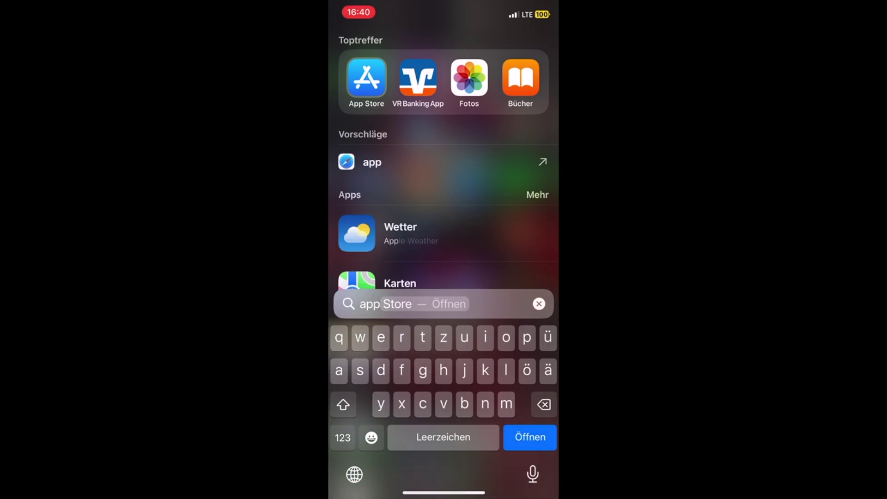
key(Return)
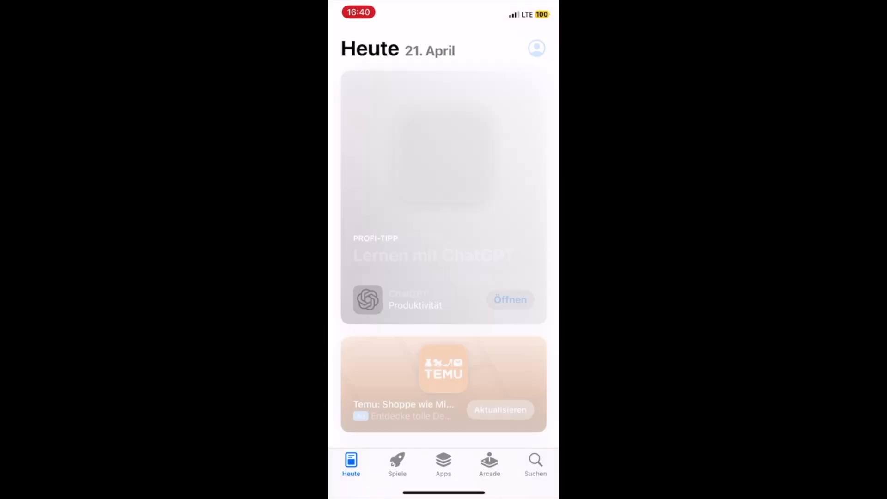
Search the App Store for 'authenticator' and open the installed Google Authenticator
click(536, 462)
click(430, 78)
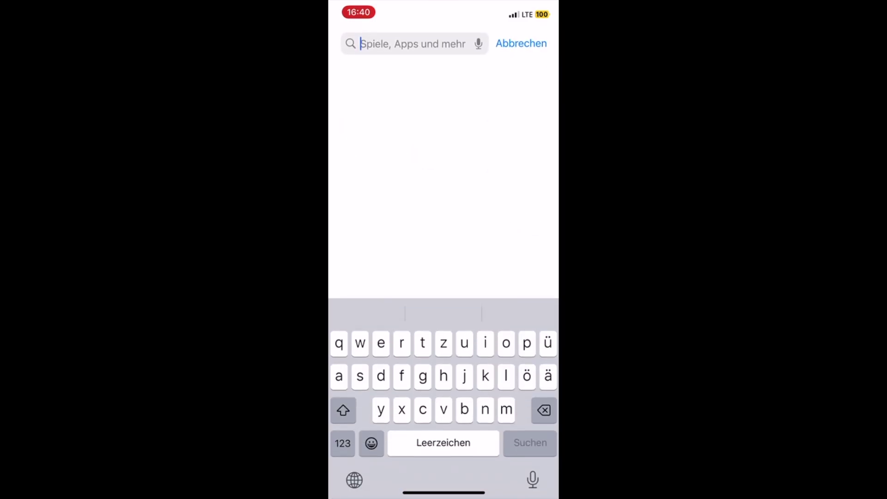
text(auth)
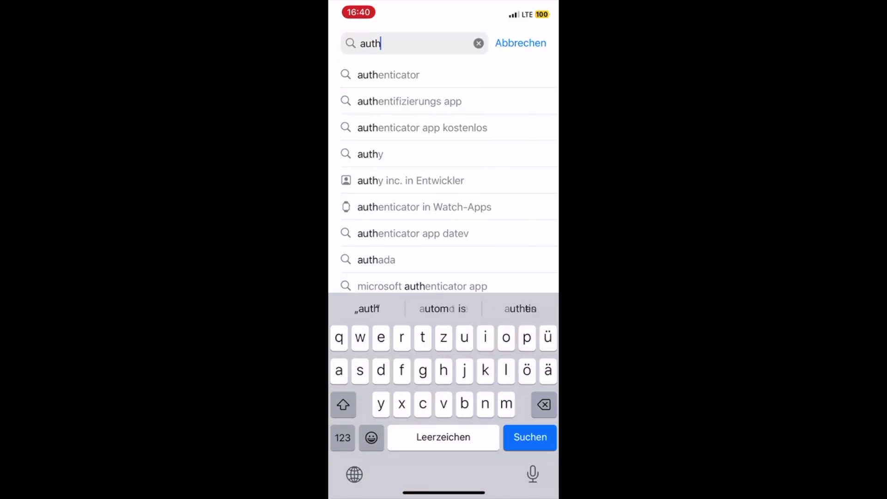
click(388, 74)
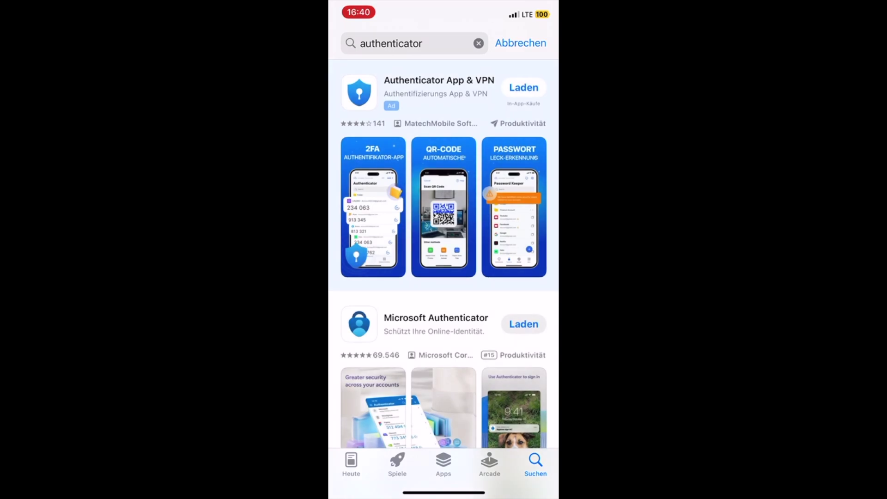
scroll(444, 277, down, 10)
scroll(444, 277, up, 6)
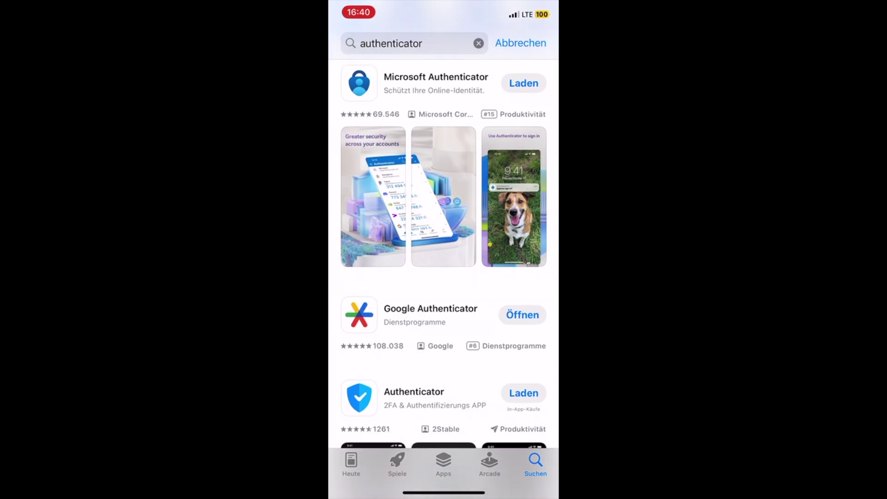
click(522, 314)
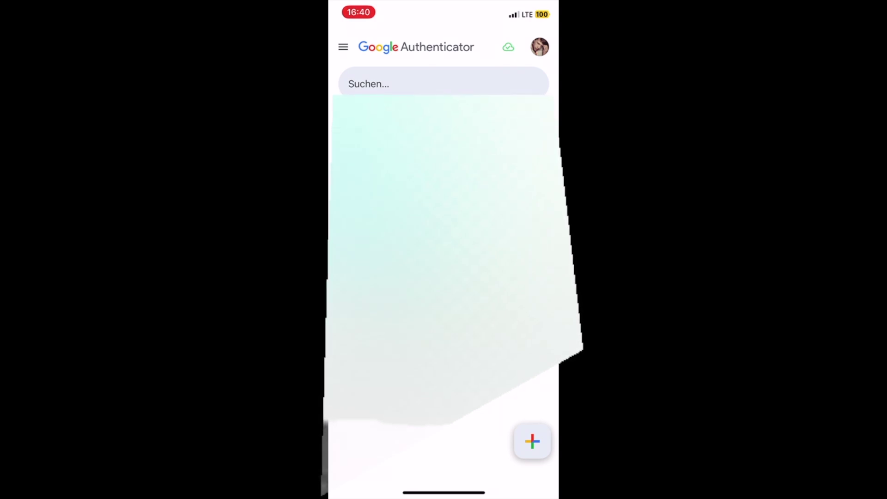
click(532, 441)
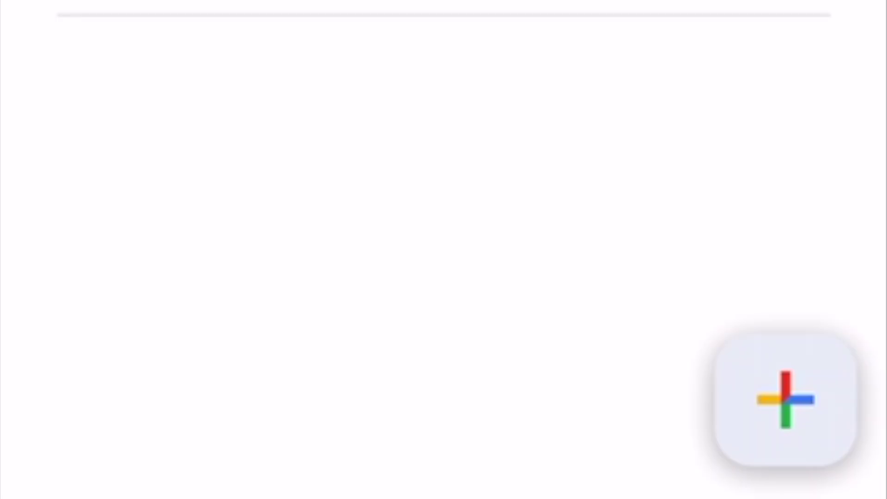
click(532, 442)
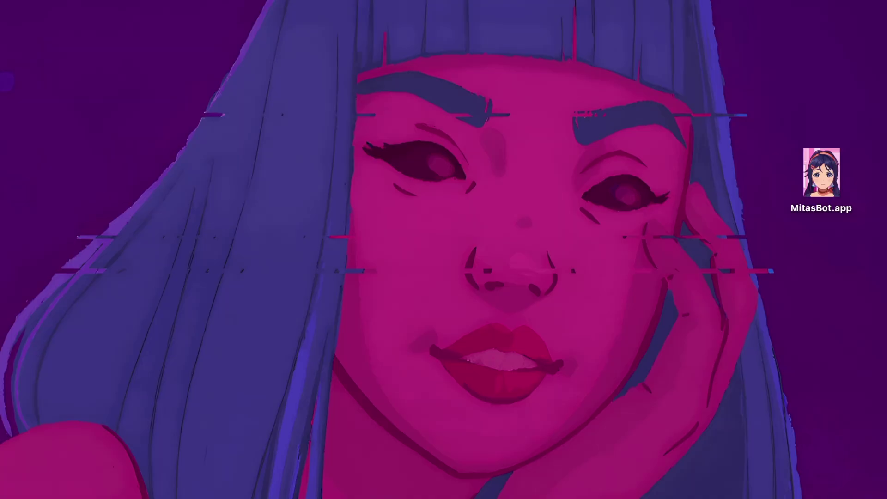
Launch CrossOver from Raycast's Suggestions list
key(alt+space)
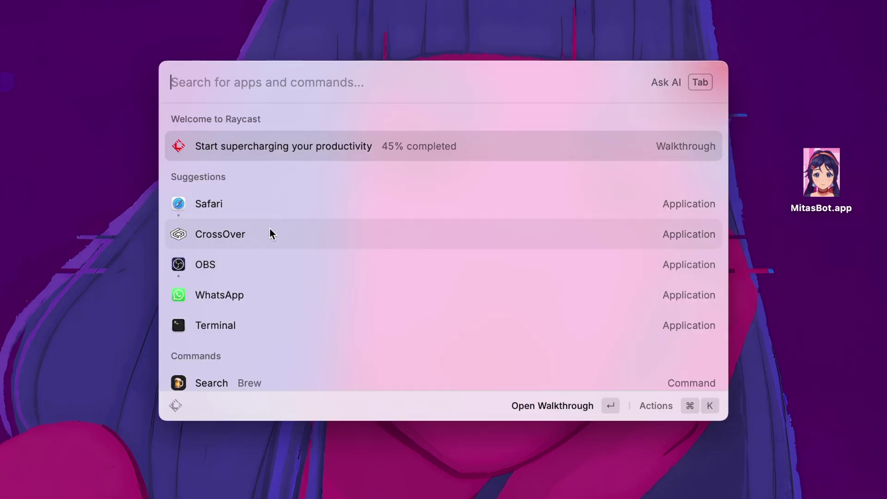
click(307, 232)
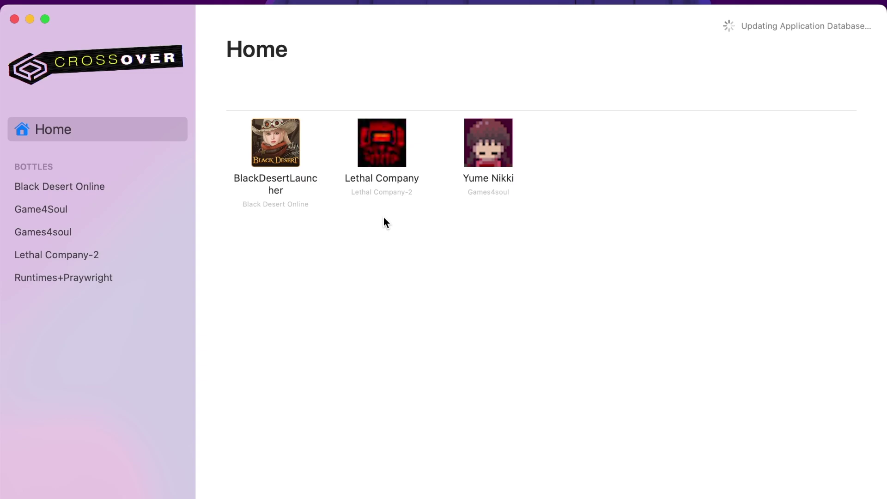
Search CrossOver's Windows application catalog for 'black dese' and open Black Desert Online
key(super+shift+i)
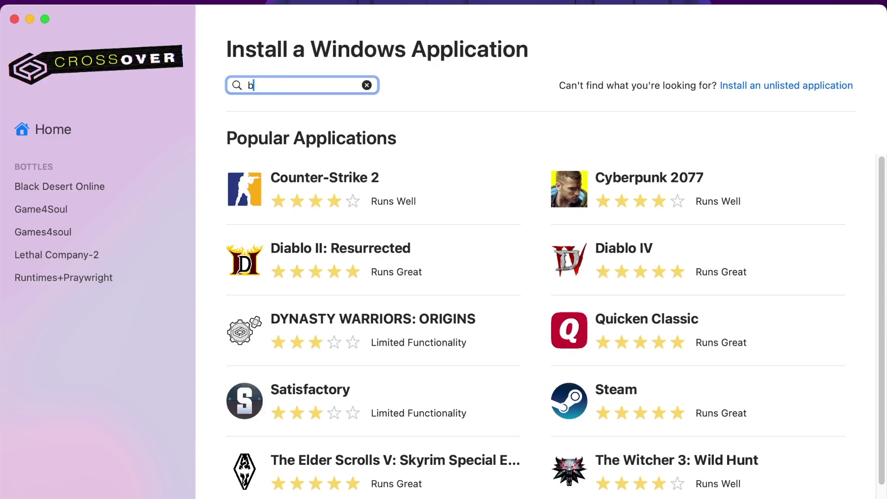
text(black d)
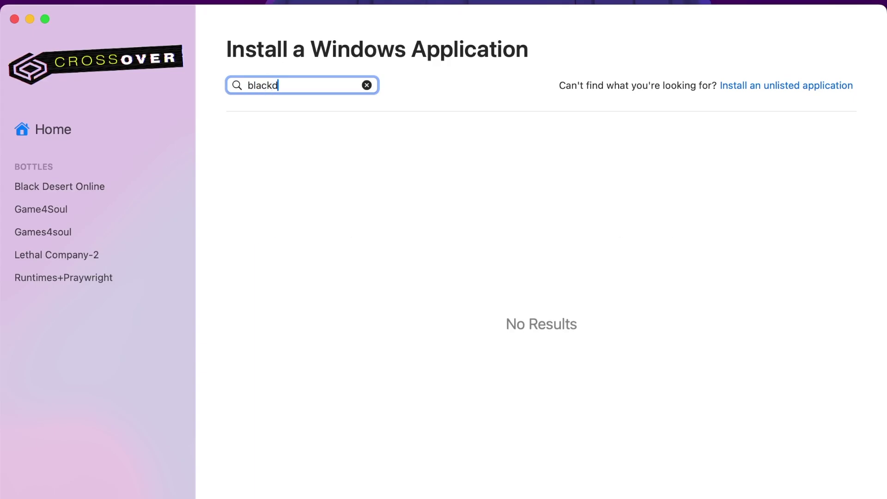
text(ese)
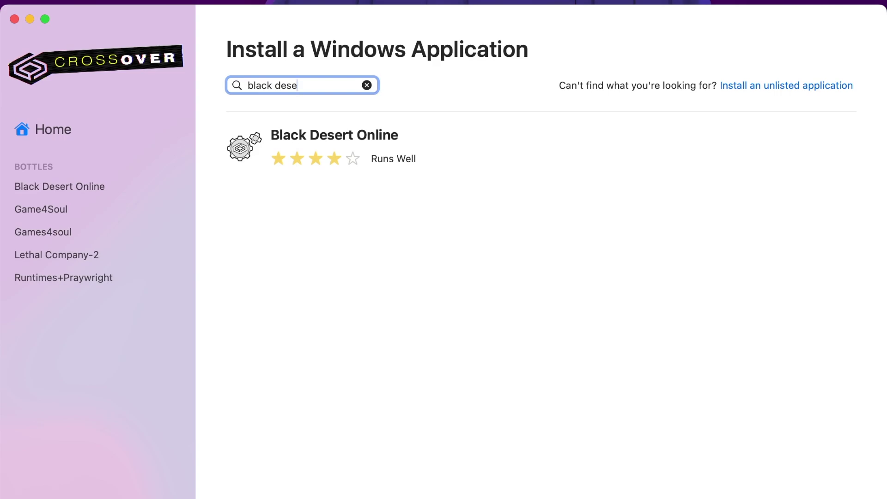
click(415, 160)
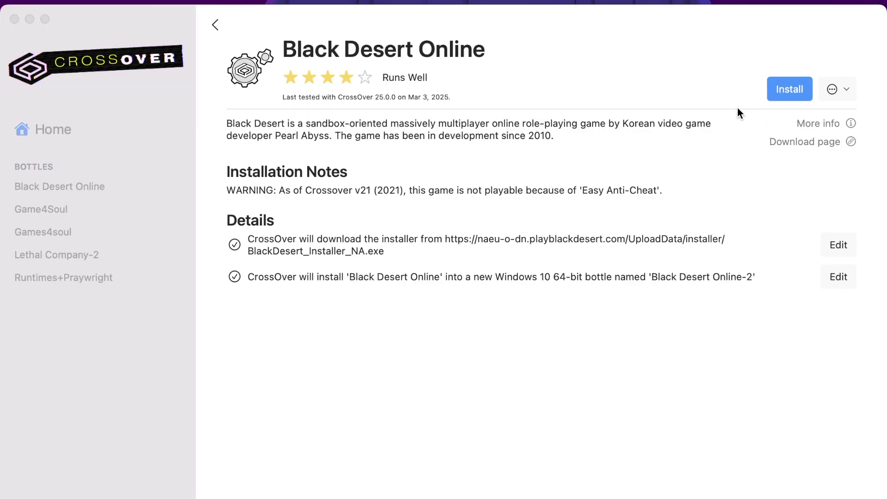
In Safari, search Google for 'pearlabyss NA' and open the Black Desert NA/EU site
key(super+Tab)
key(super+Tab)
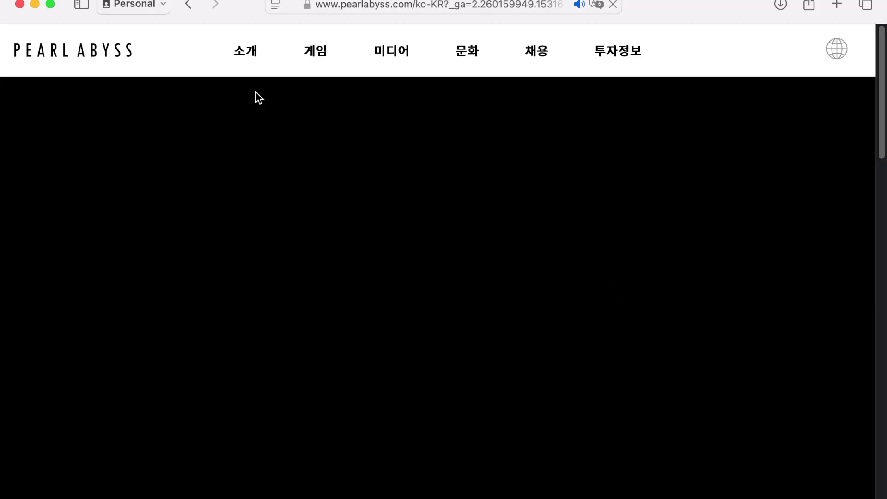
click(416, 6)
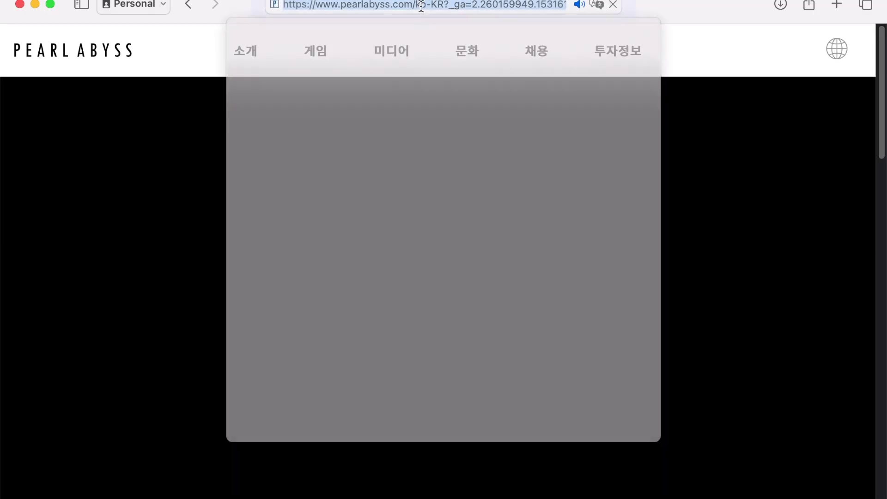
text(pear)
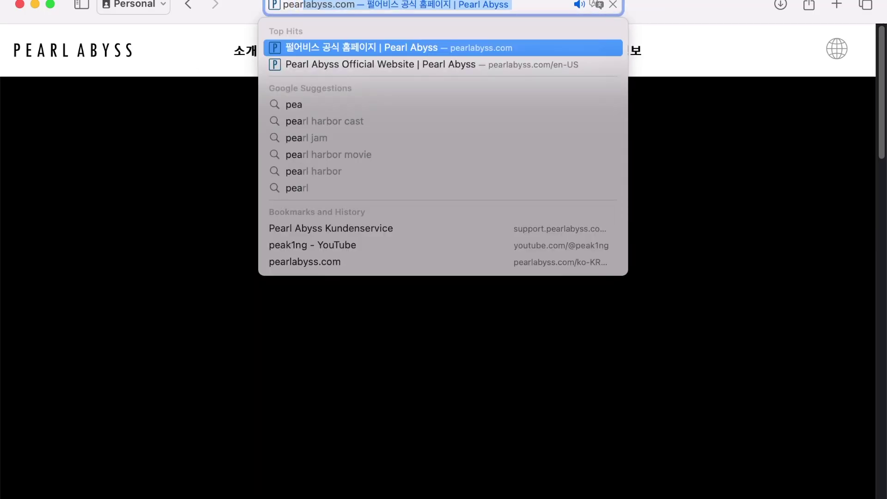
text(labyss NA)
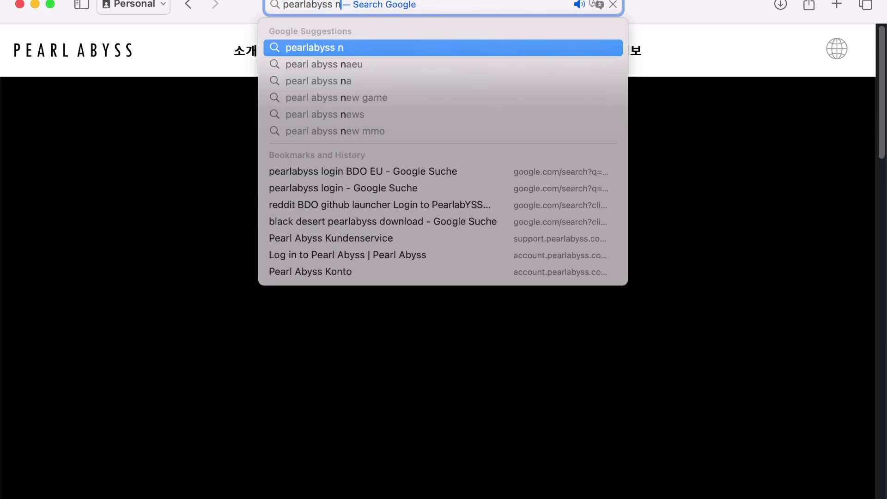
key(Return)
scroll(264, 394, down, 1)
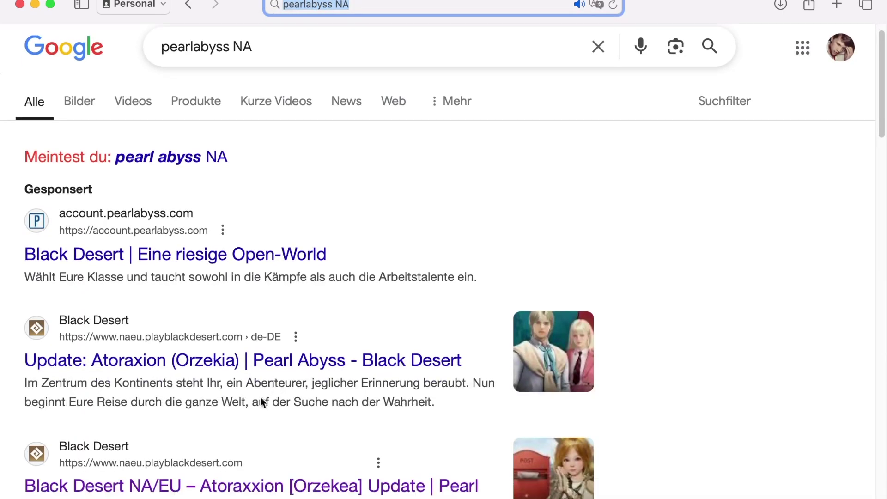
click(208, 486)
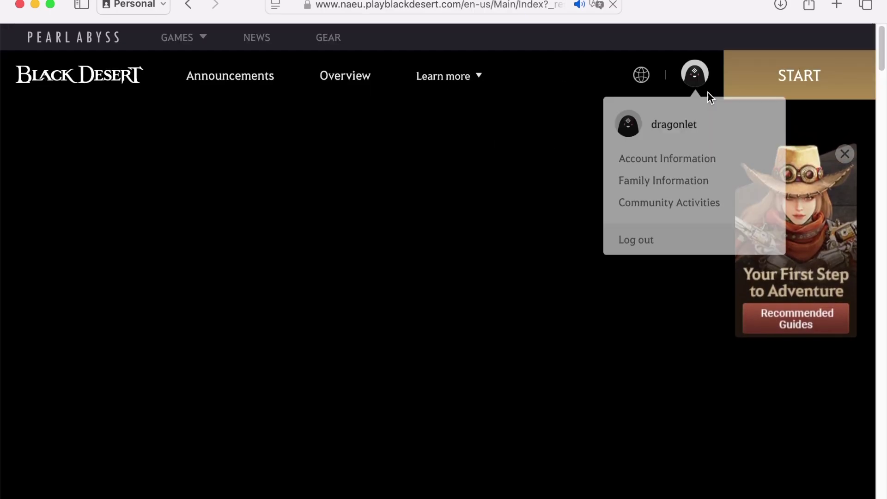
scroll(691, 150, down, 1)
Download BlackDesert_Installer_NAEU.exe from the client download page, dismissing the moved-file alert
click(480, 359)
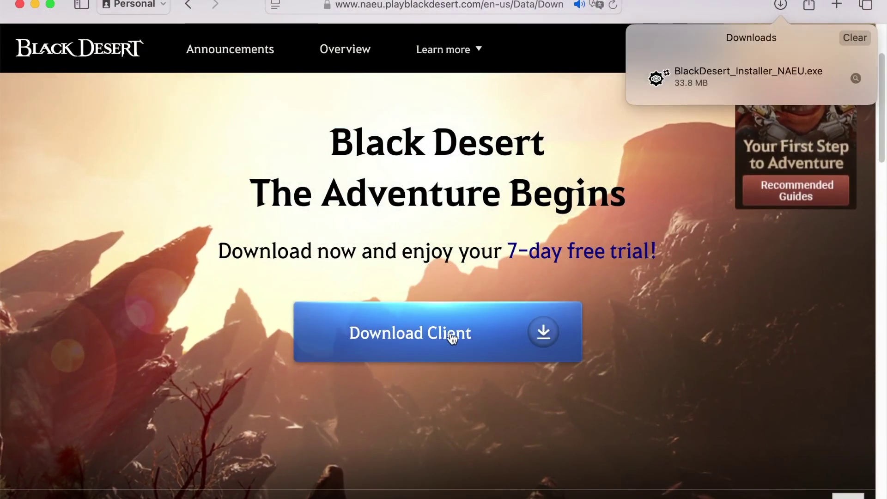
click(461, 332)
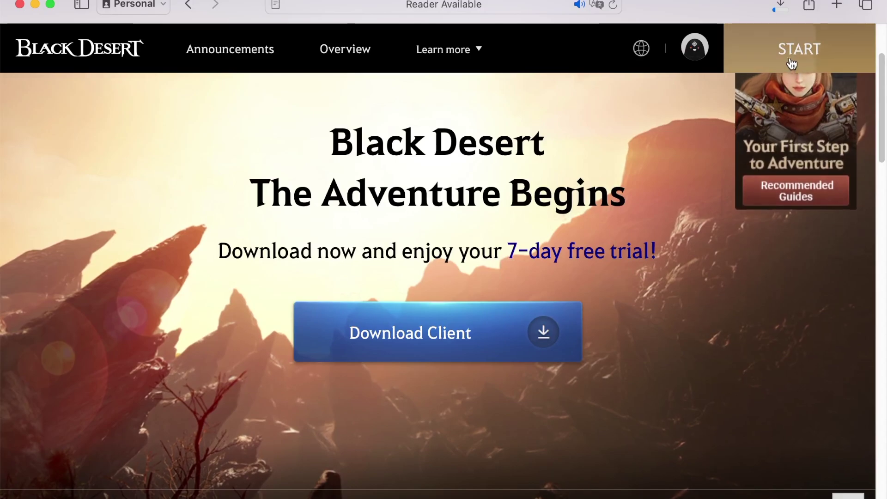
click(780, 7)
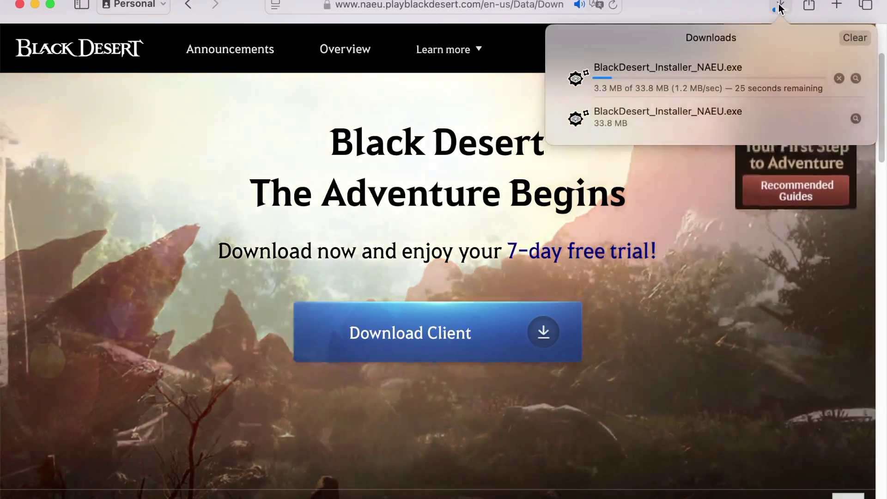
click(855, 119)
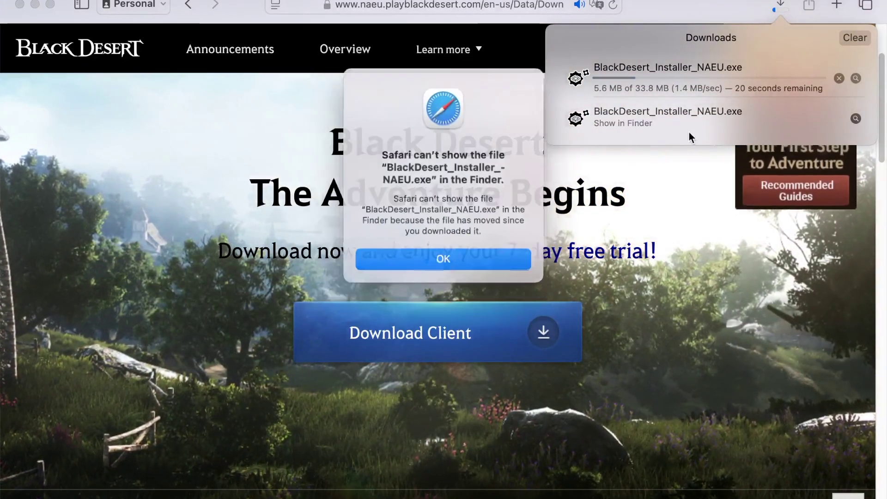
click(444, 257)
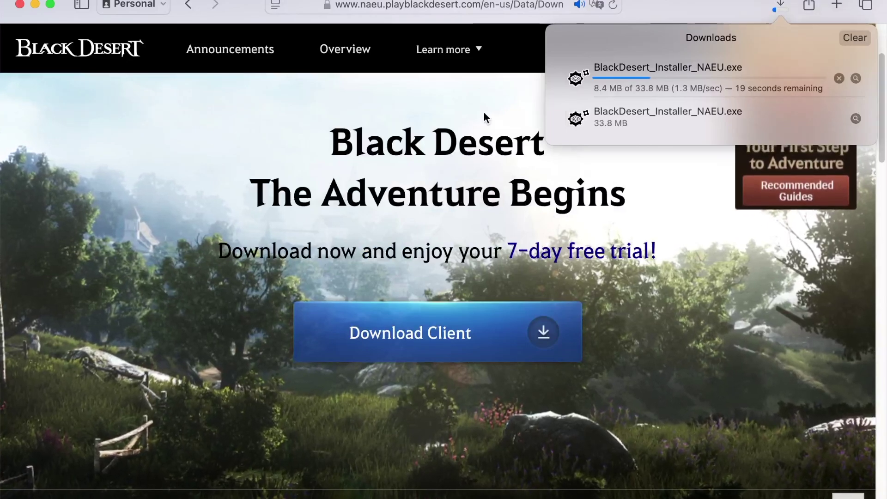
click(491, 104)
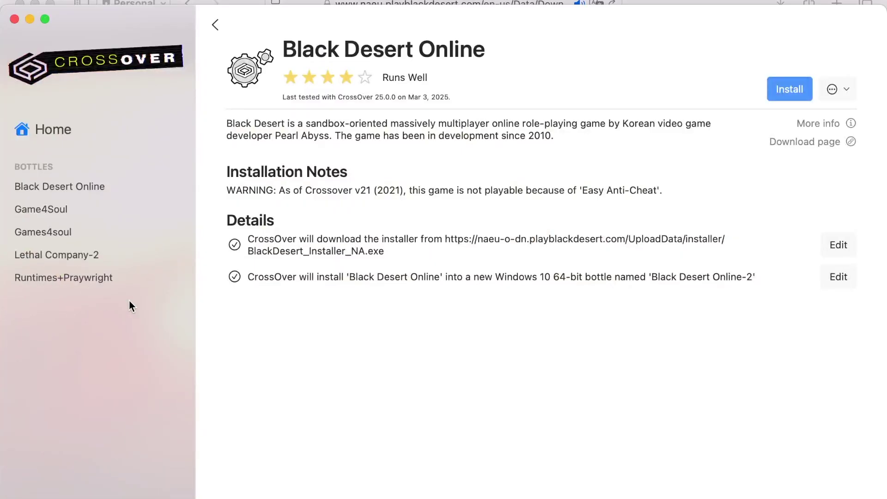
Set the installer source to BlackDesert_Installer_NAEU.exe from the Downloads folder
click(834, 91)
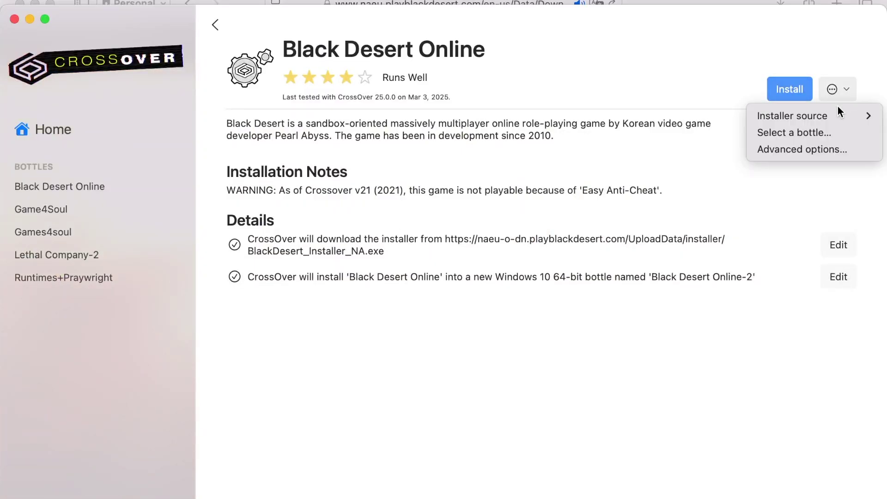
mouse_move(838, 112)
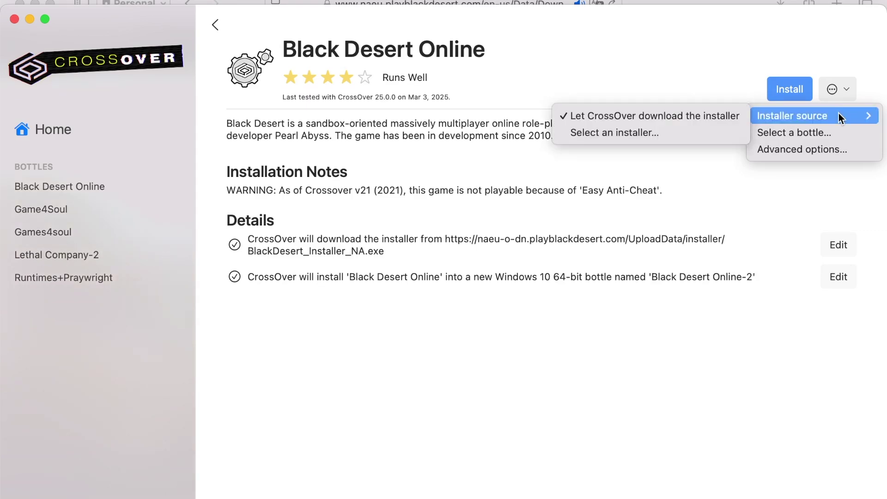
click(639, 132)
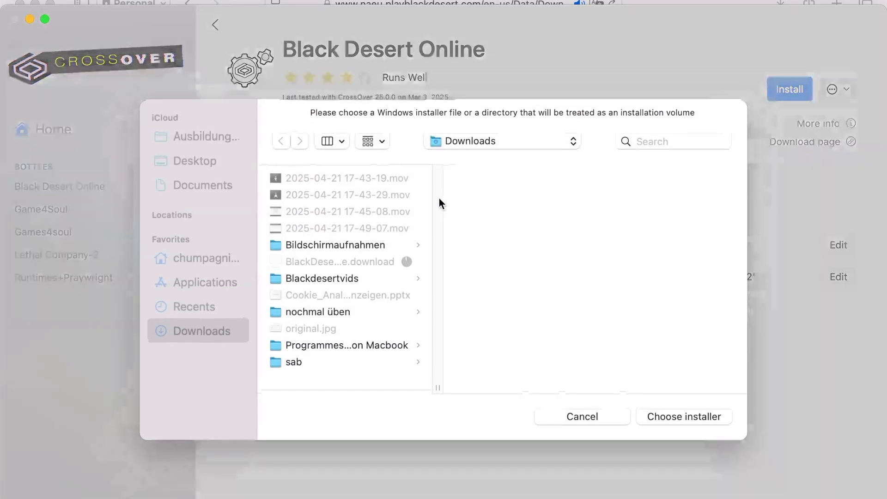
click(331, 262)
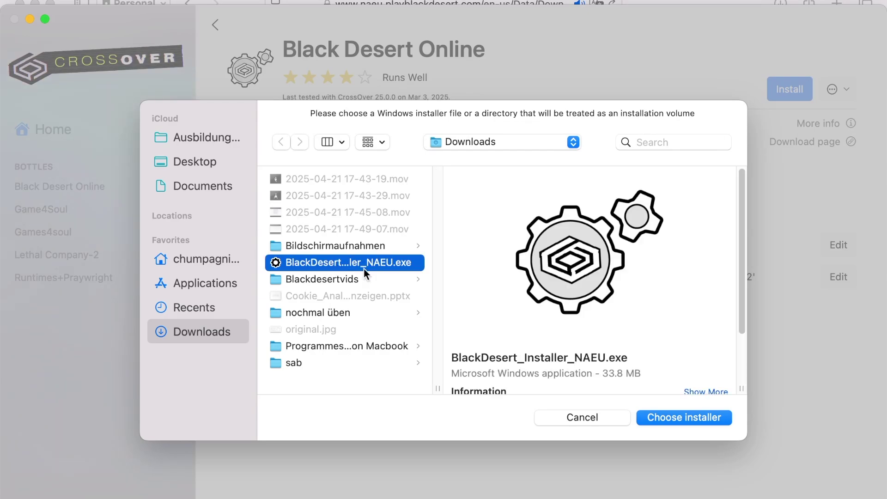
click(690, 412)
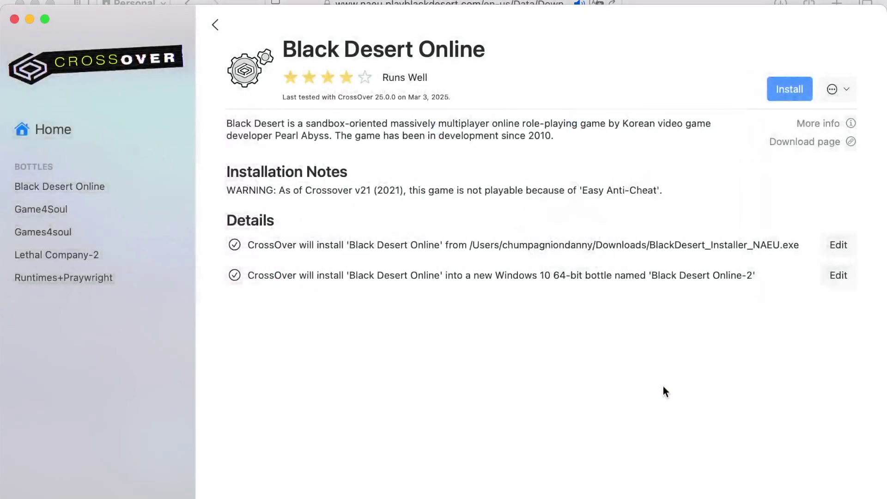
Start the Black Desert Online install and choose English as the setup language
click(781, 92)
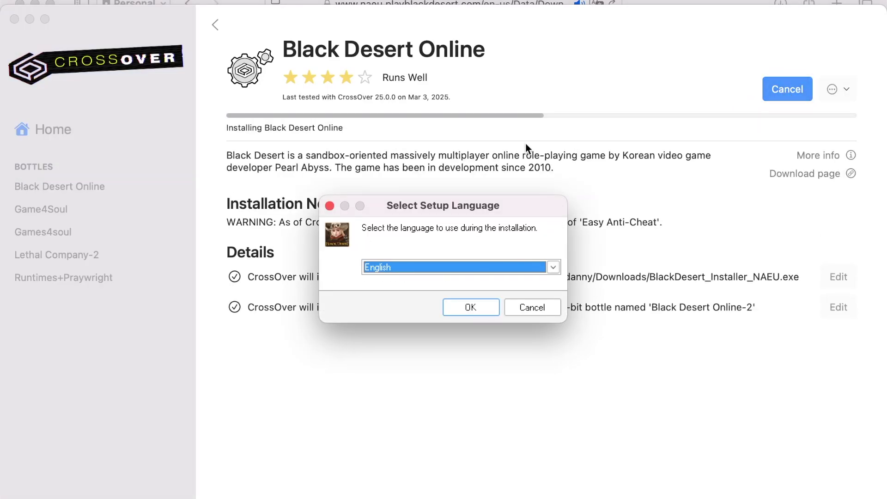
click(428, 264)
click(428, 274)
click(478, 307)
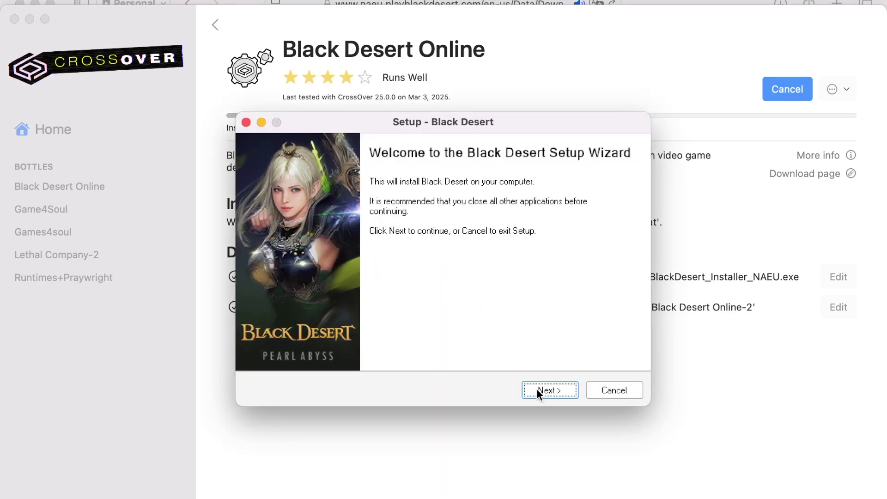
Accept the license and install into C:\Pearlabyss\BlackDesert with a desktop shortcut, through to Finish
click(543, 391)
click(344, 342)
click(553, 392)
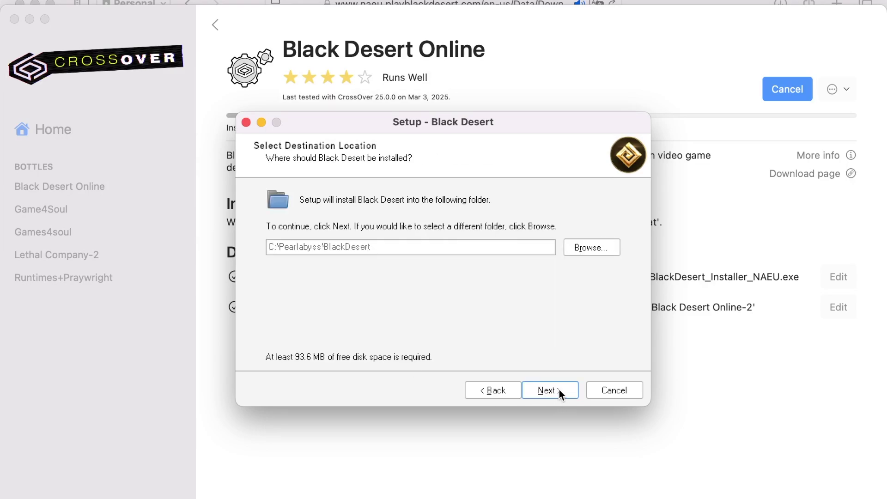
click(556, 391)
click(556, 390)
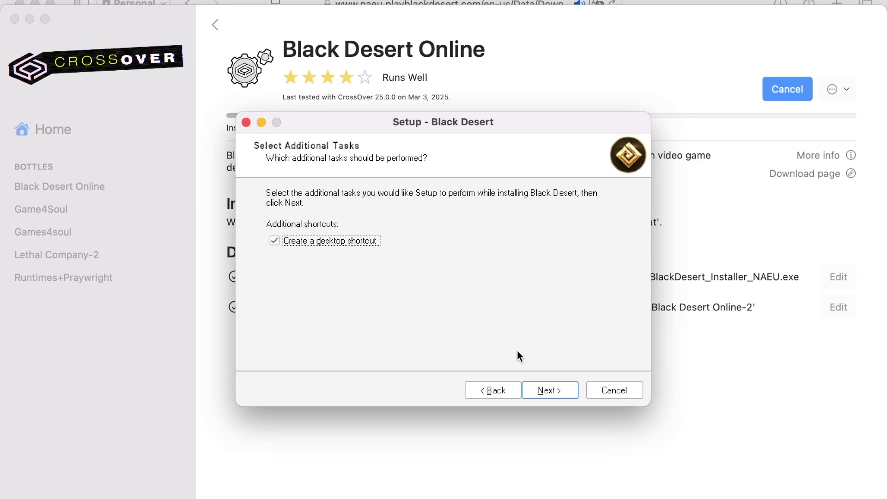
click(537, 387)
click(539, 387)
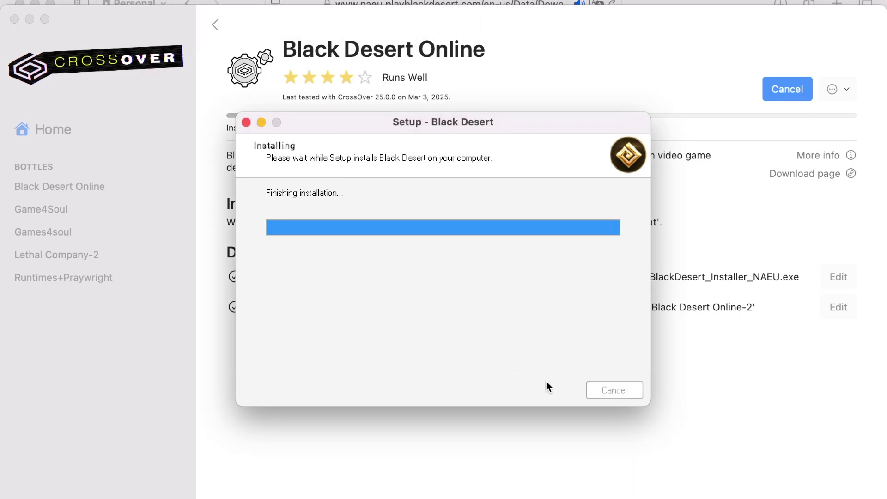
click(541, 391)
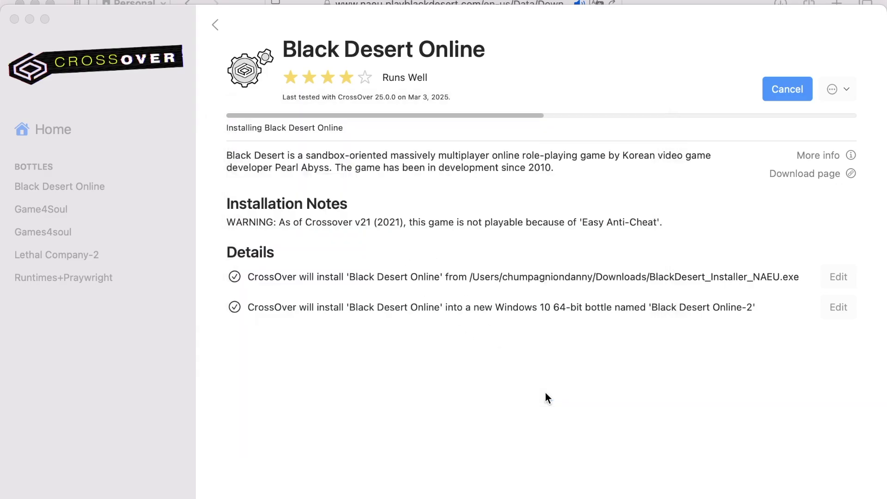
Switch the Black Desert Online-2 bottle to DXVK graphics and ESync, then reboot it
click(814, 334)
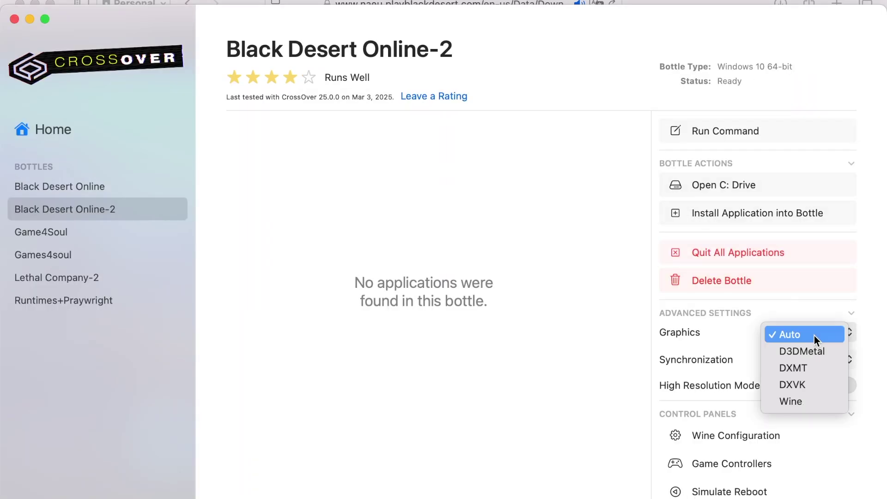
click(816, 386)
click(800, 358)
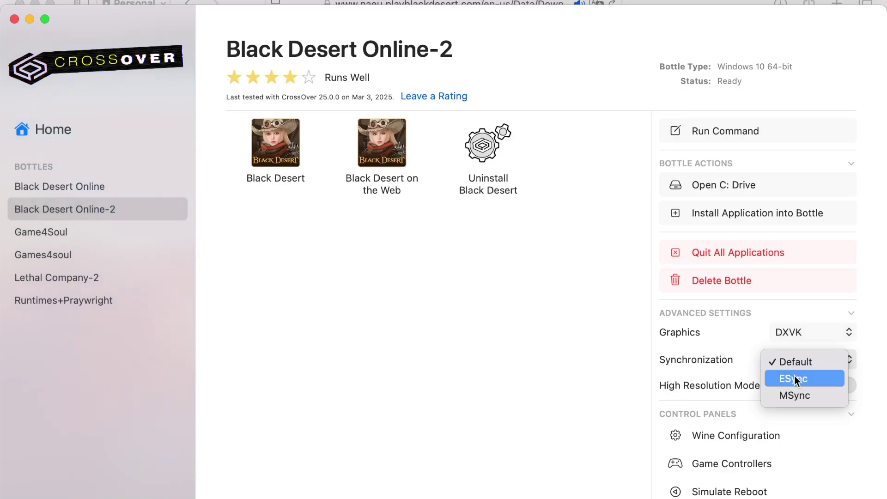
click(795, 378)
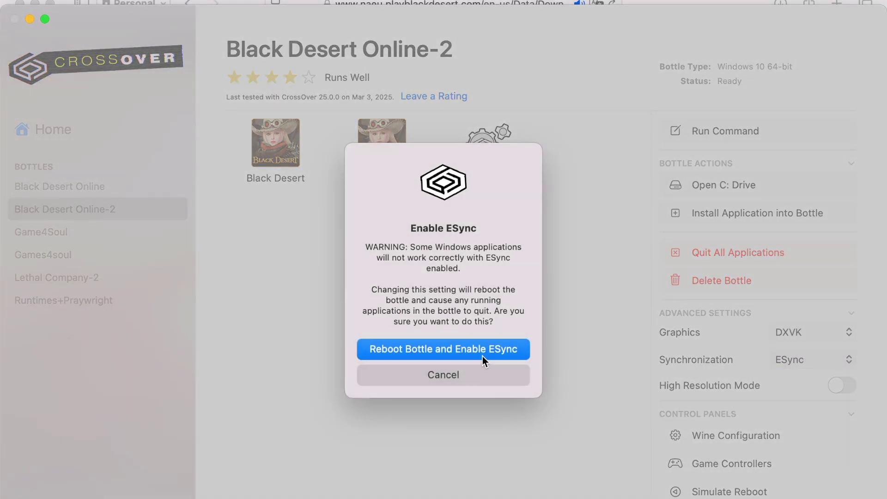
click(482, 356)
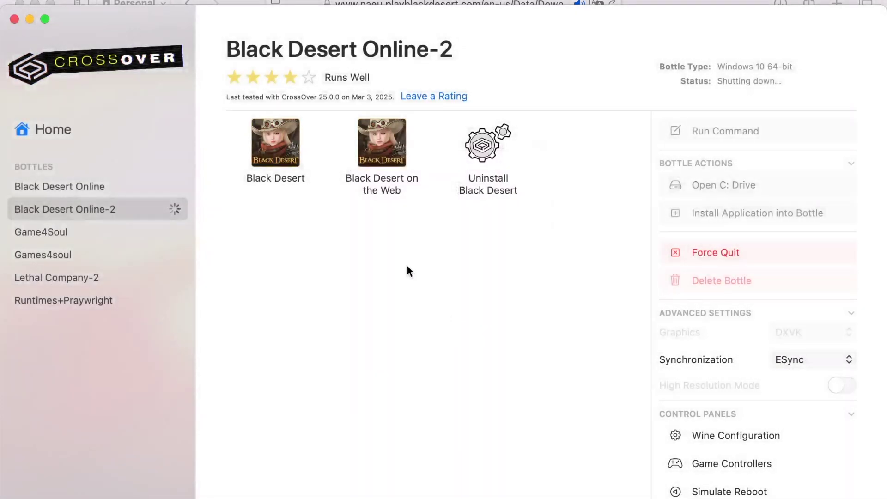
Launch Black Desert from the bottle's application list
click(295, 139)
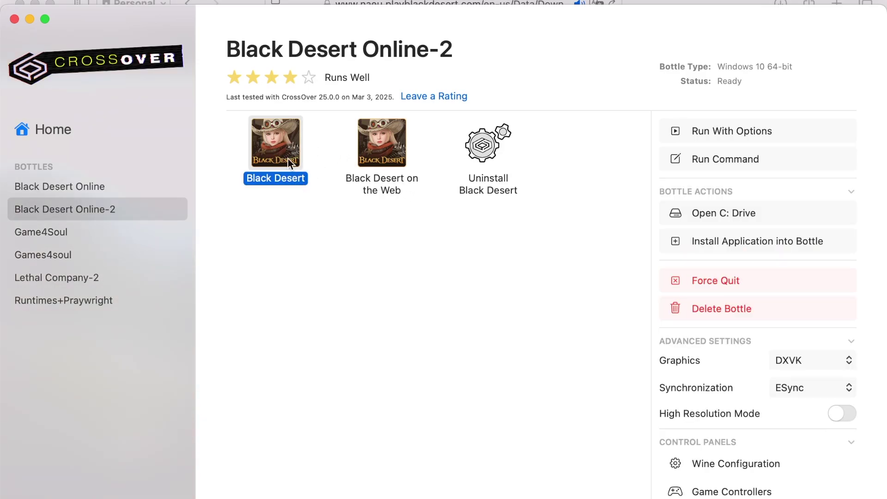
right_click(288, 160)
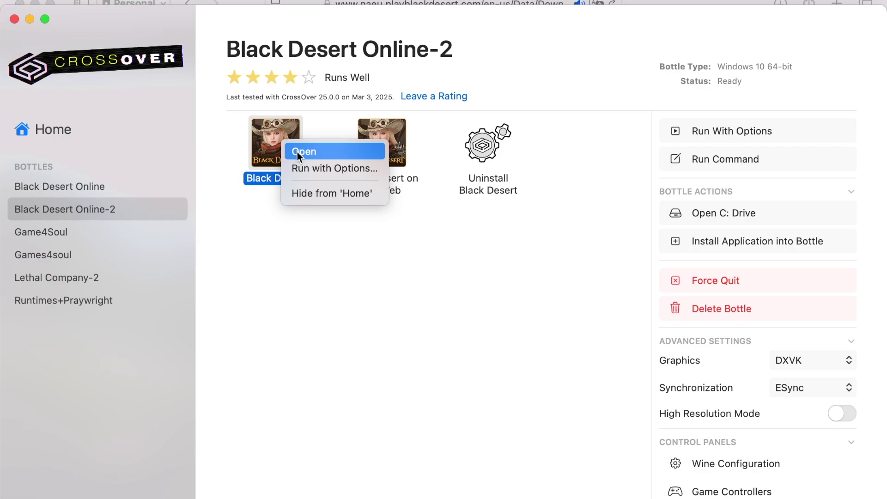
click(299, 152)
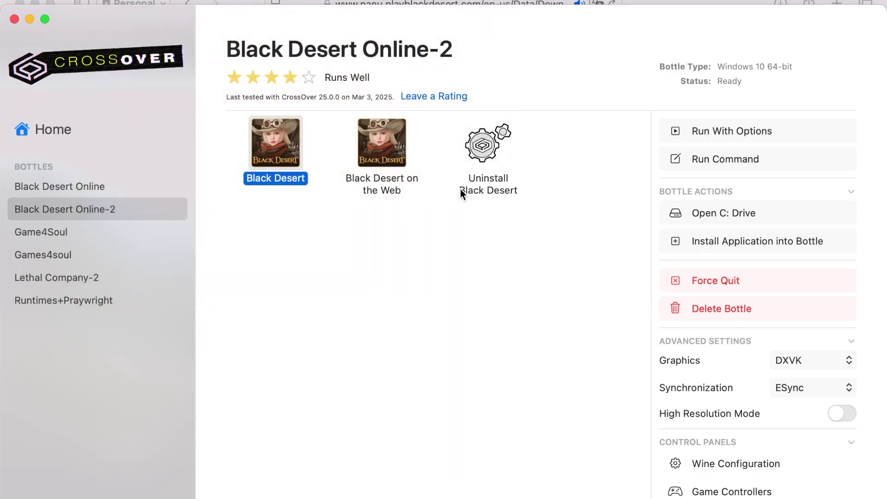